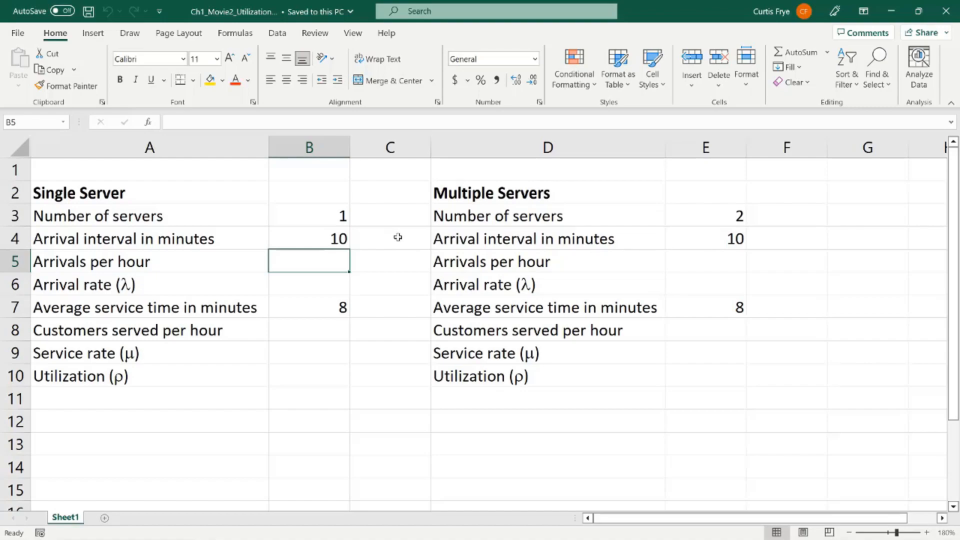
Step: Calculate arrivals per hour for both models by entering =60/B4 in B5 and =60/E4 in E5
{"action": "type", "text": "="}
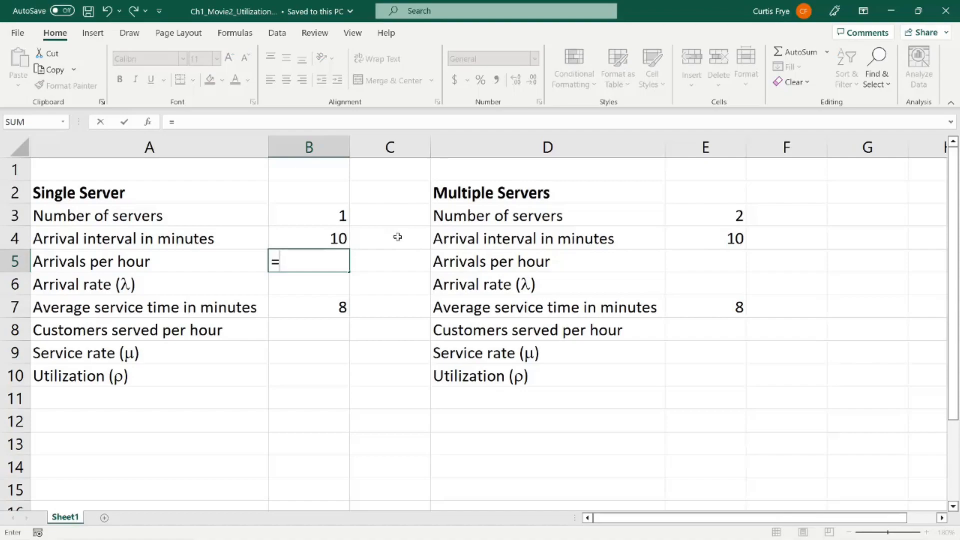
{"action": "type", "text": "60/b4"}
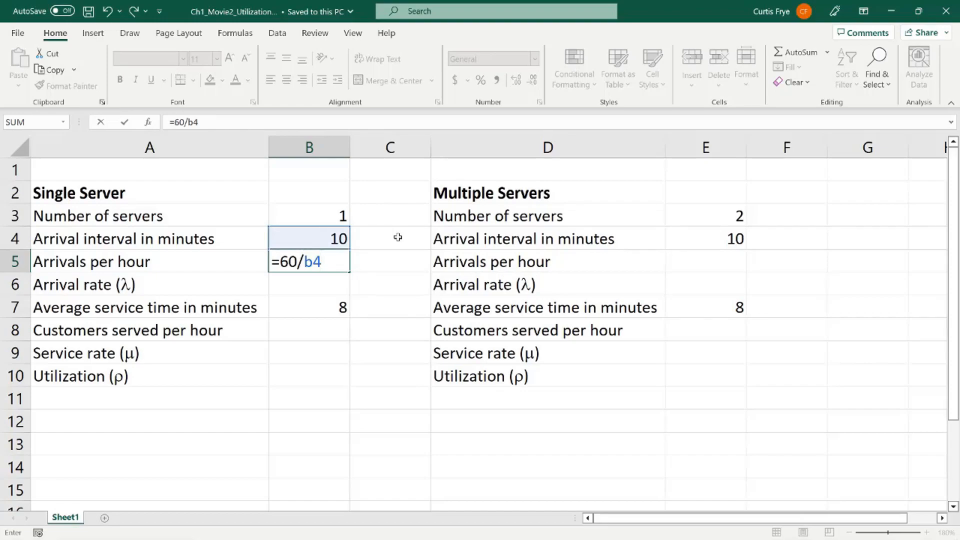
{"action": "key", "text": "Return"}
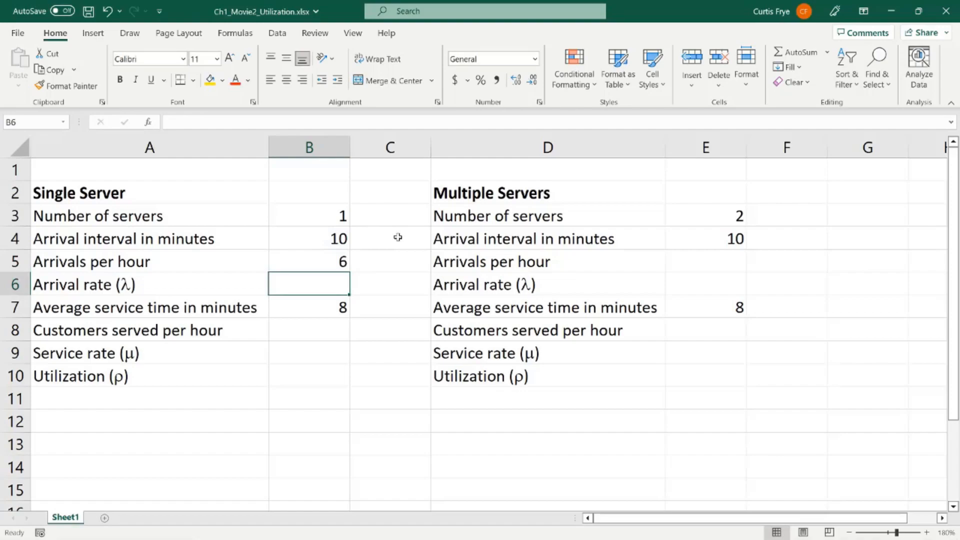
{"action": "left_click", "coordinate": [727, 266]}
{"action": "type", "text": "="}
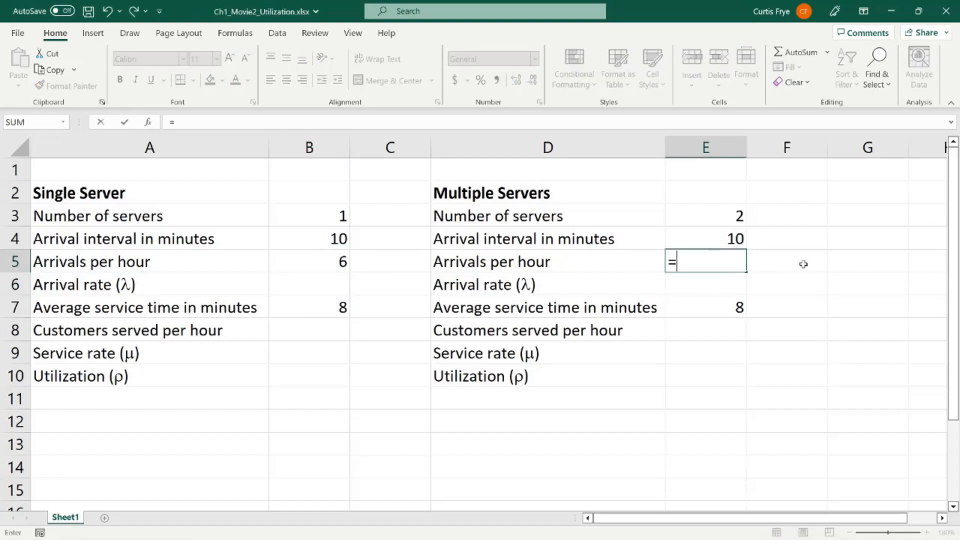
{"action": "type", "text": "60/e4"}
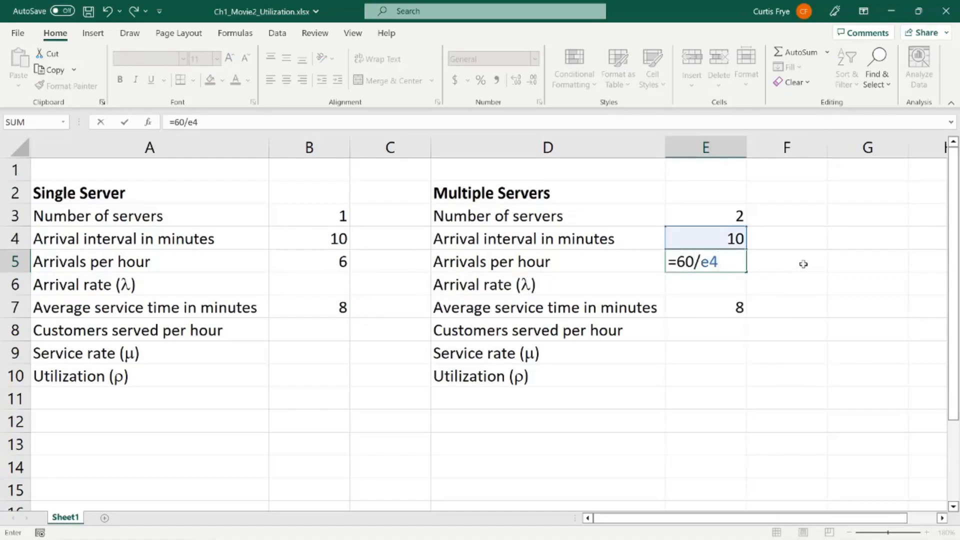
{"action": "key", "text": "Return"}
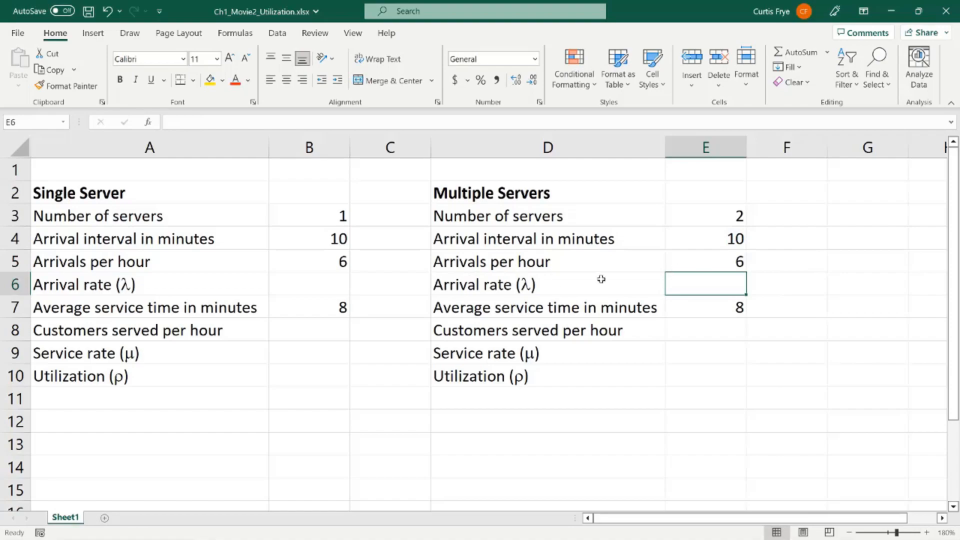
Step: Calculate the arrival rate (λ) for both models by entering =1/B4 in B6 and =1/E4 in E6
{"action": "left_click", "coordinate": [333, 281]}
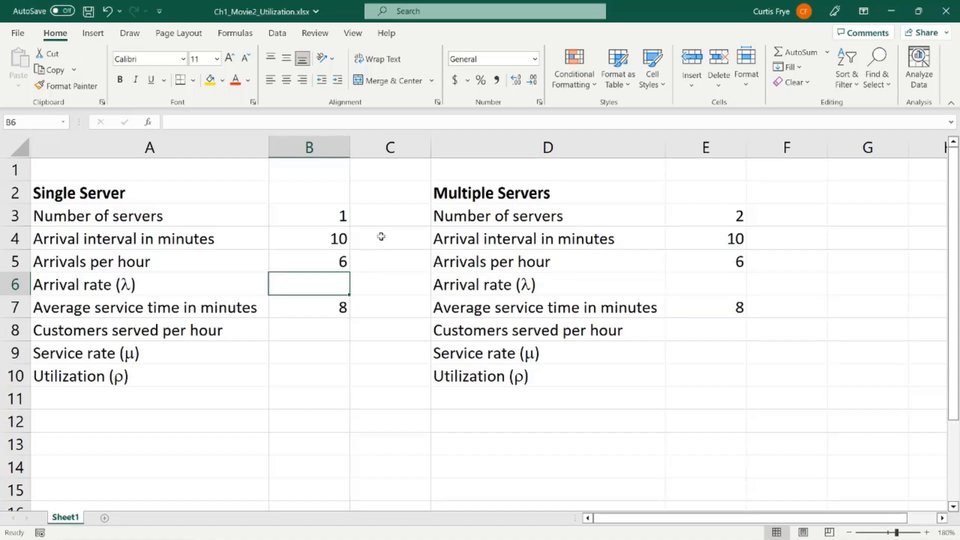
{"action": "type", "text": "="}
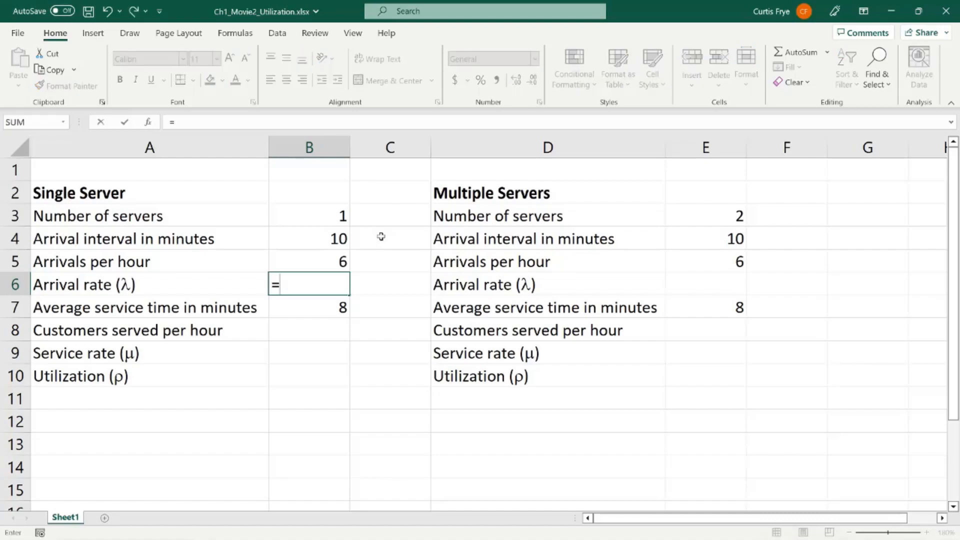
{"action": "type", "text": "1/b4"}
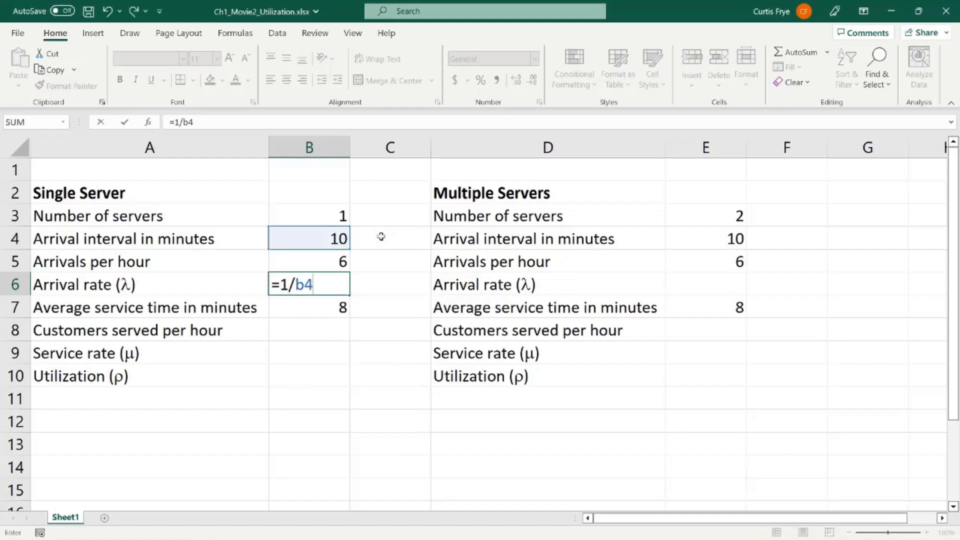
{"action": "key", "text": "Return"}
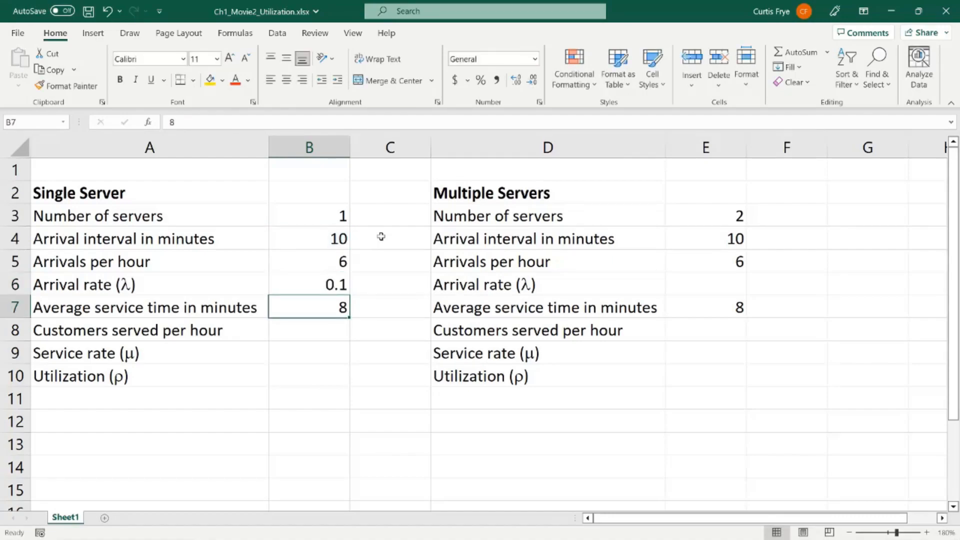
{"action": "left_click", "coordinate": [700, 284]}
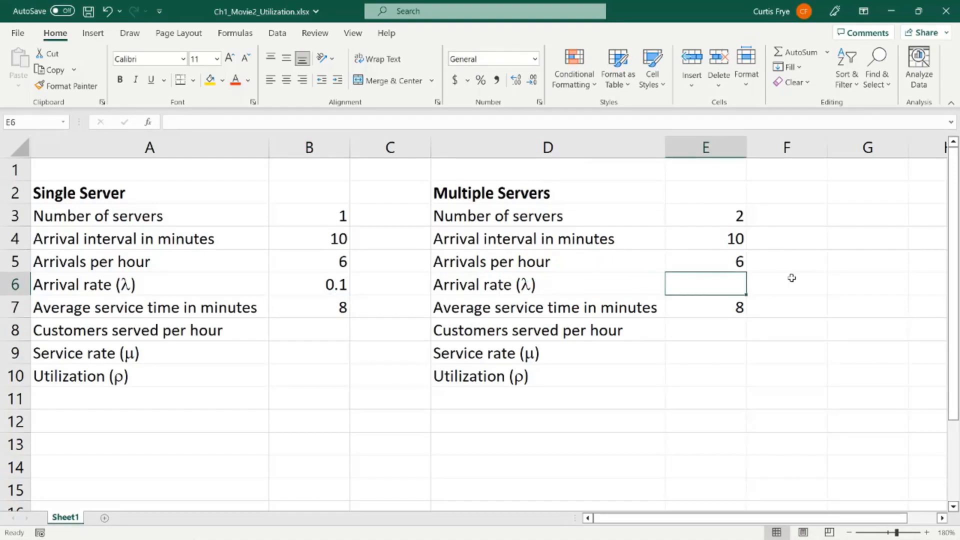
{"action": "type", "text": "="}
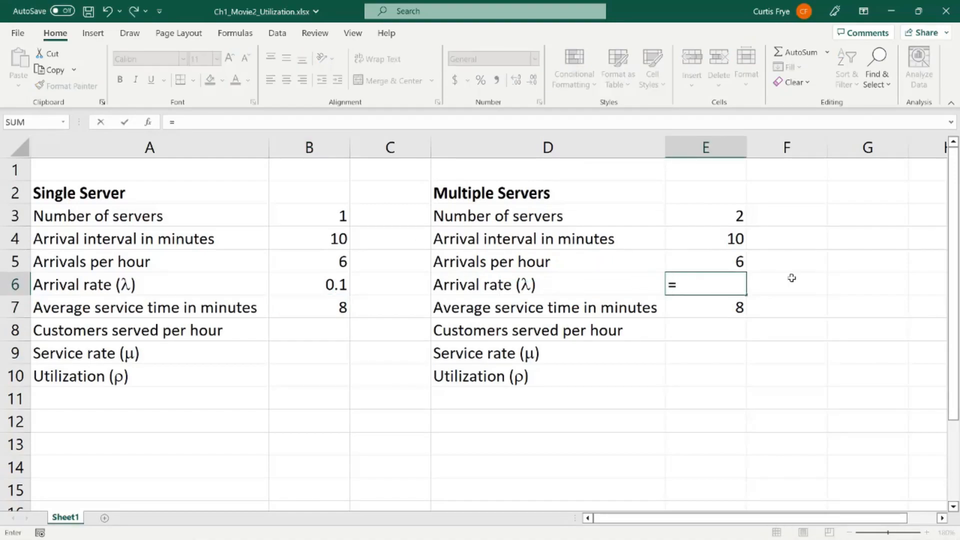
{"action": "type", "text": "1/e4"}
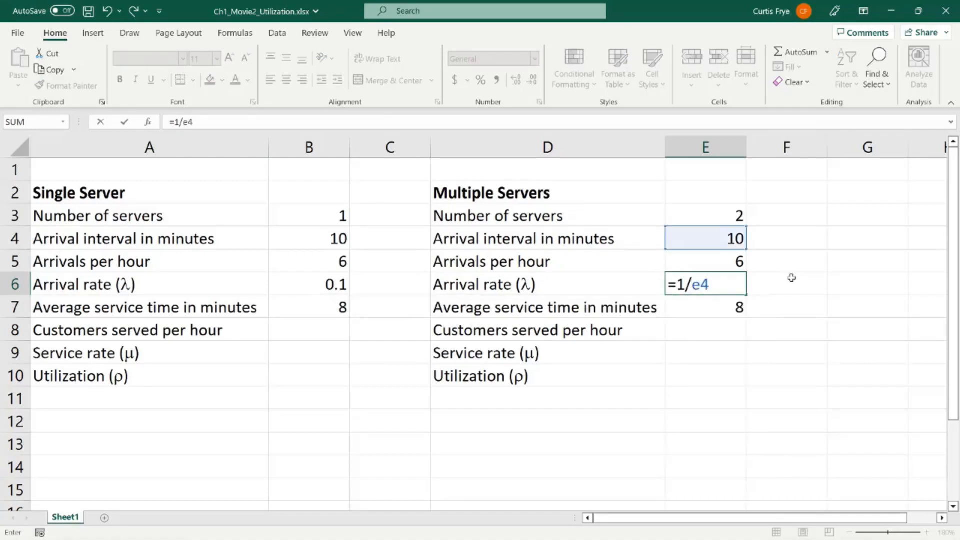
{"action": "key", "text": "Return"}
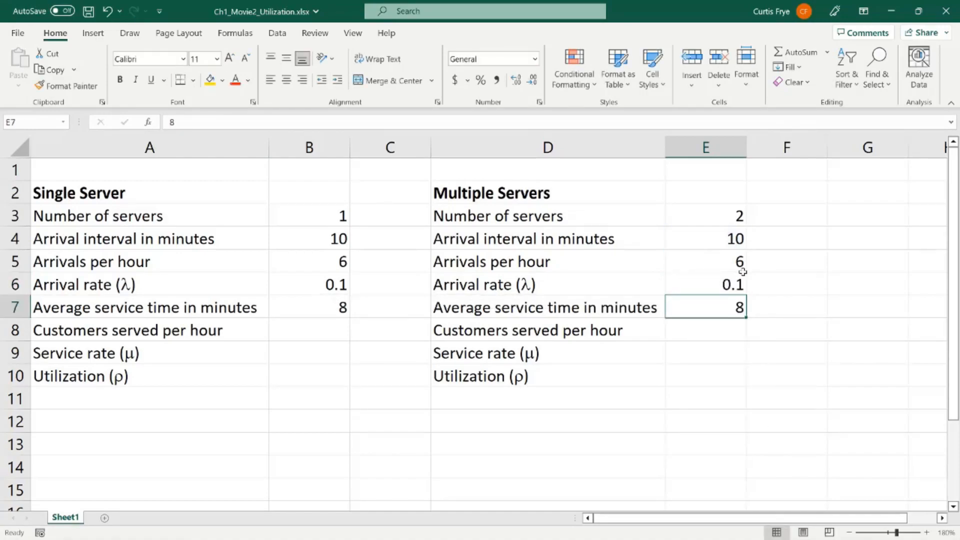
Step: Calculate customers served per hour for both models by entering =60/B7 in B8 and =60/E7 in E8
{"action": "left_click", "coordinate": [336, 329]}
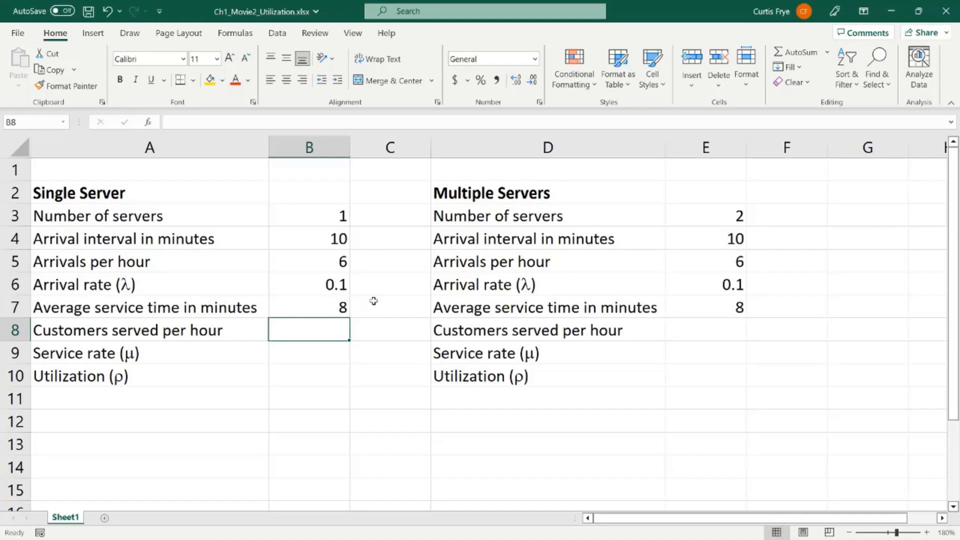
{"action": "type", "text": "="}
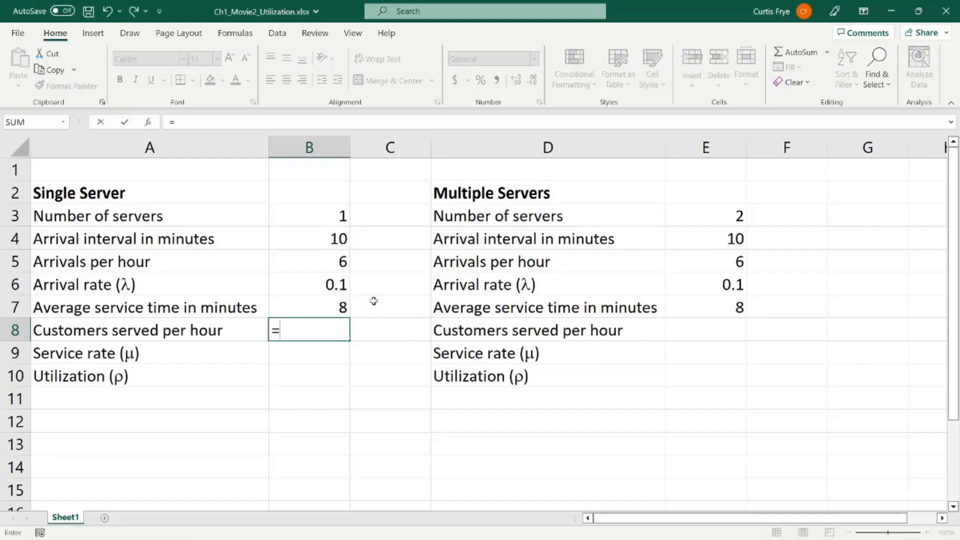
{"action": "type", "text": "60/b7"}
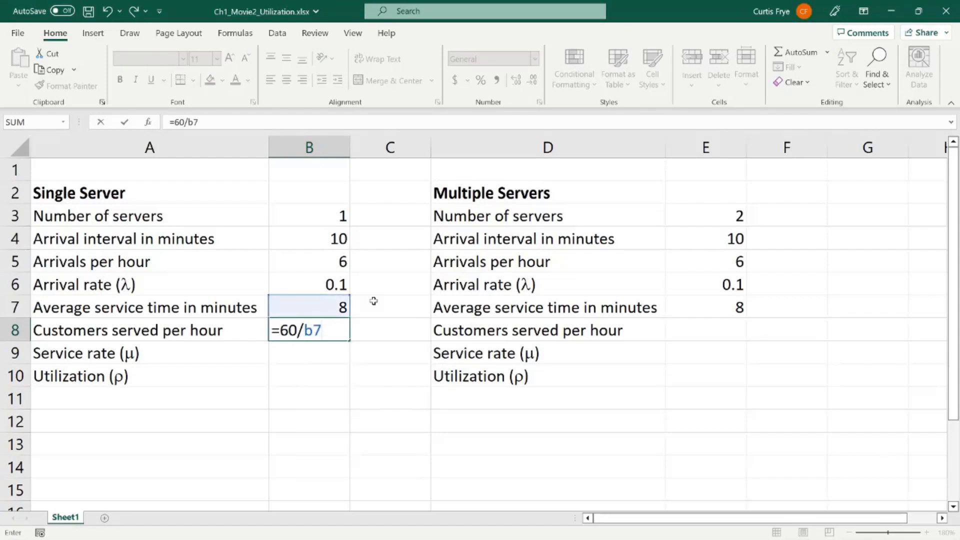
{"action": "key", "text": "Return"}
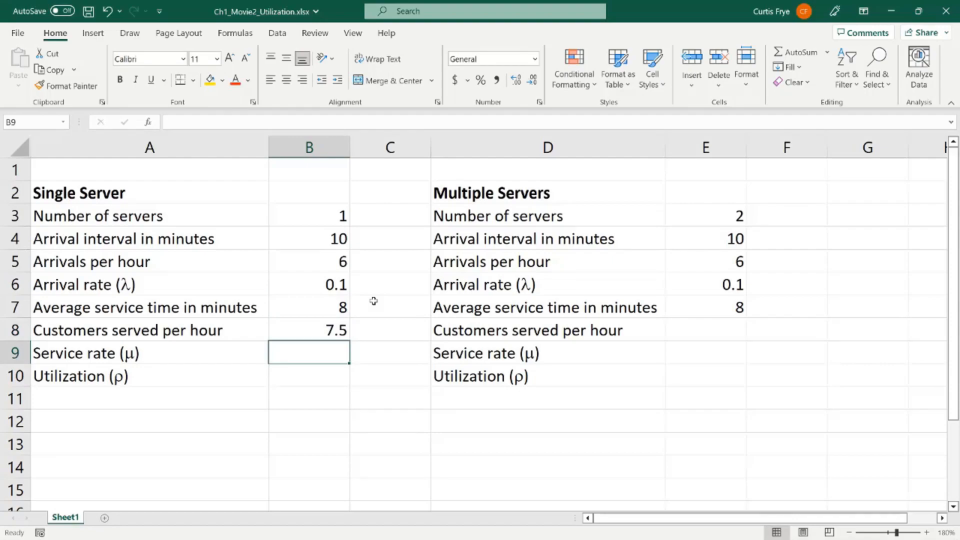
{"action": "left_click", "coordinate": [704, 330]}
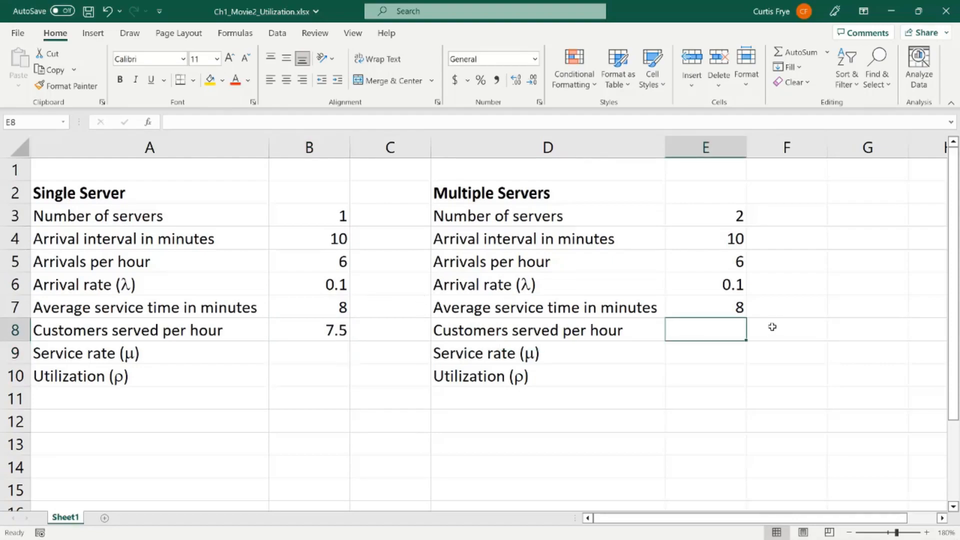
{"action": "type", "text": "=60/"}
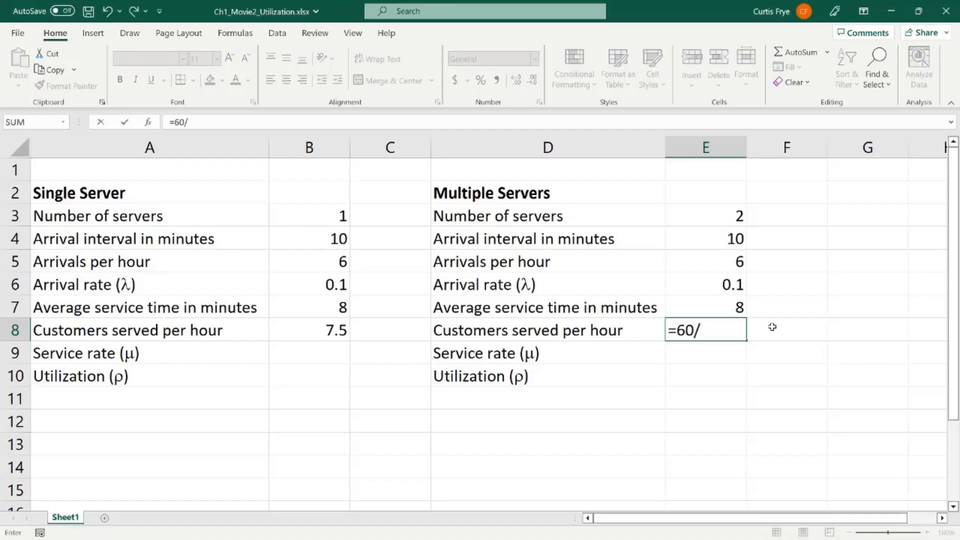
{"action": "type", "text": "e7"}
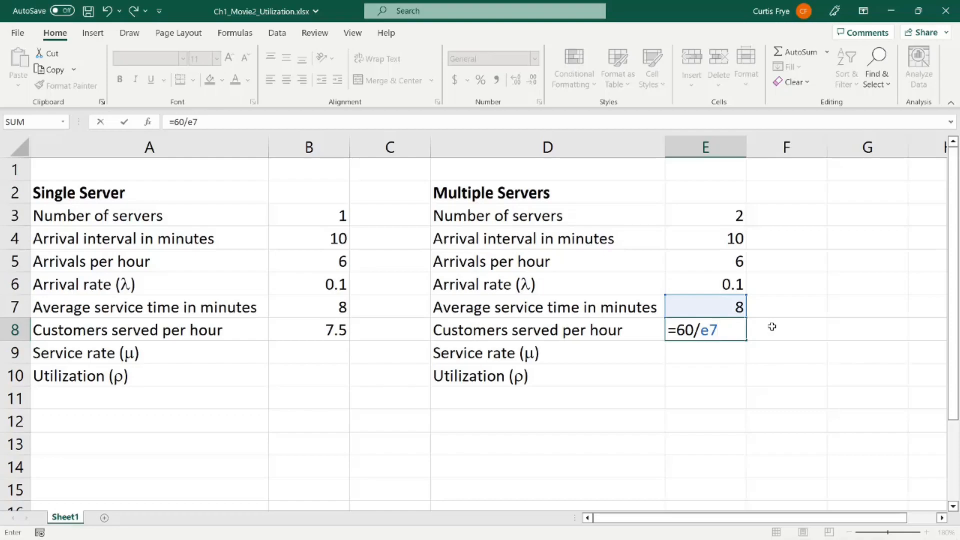
{"action": "key", "text": "Return"}
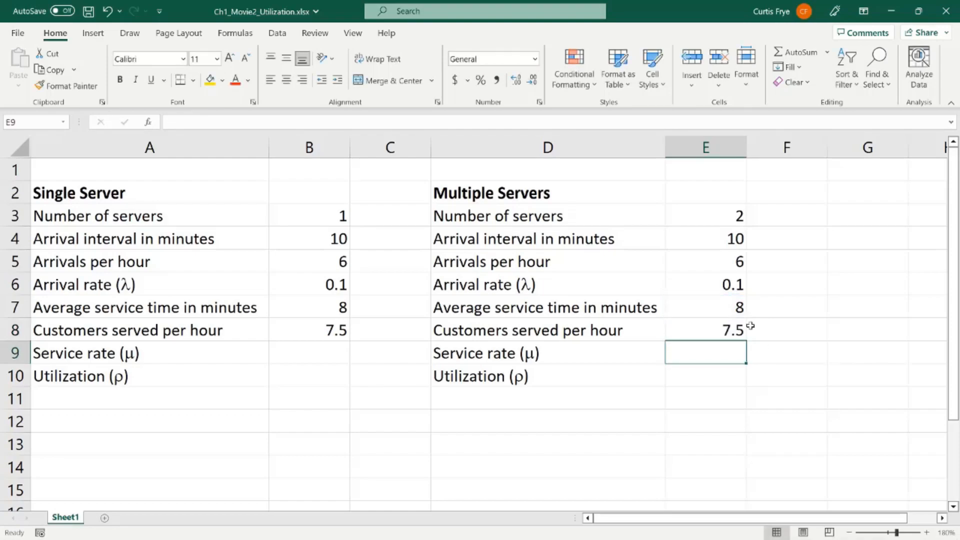
Step: Calculate the service rate (μ) for both models by entering =1/B7 in B9 and =1/E7 in E9
{"action": "left_click", "coordinate": [313, 354]}
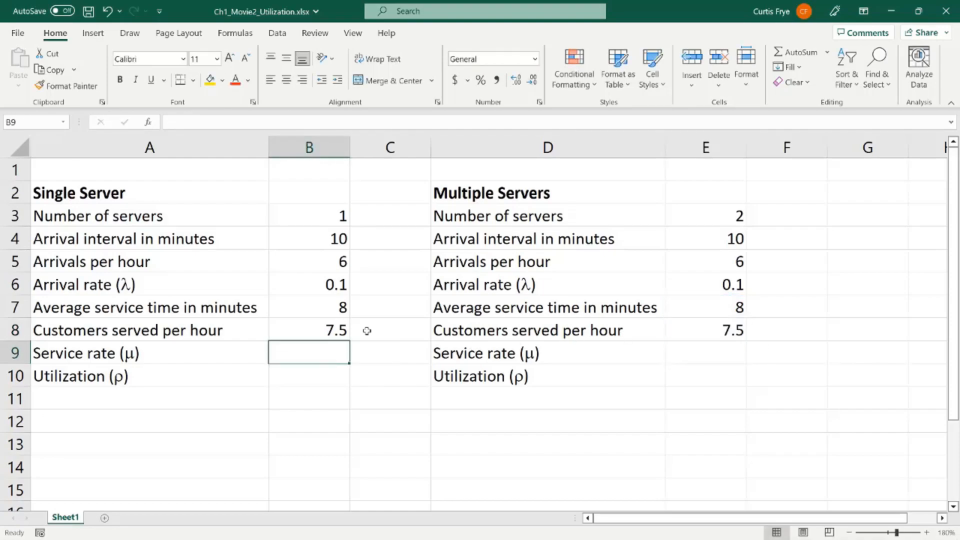
{"action": "type", "text": "="}
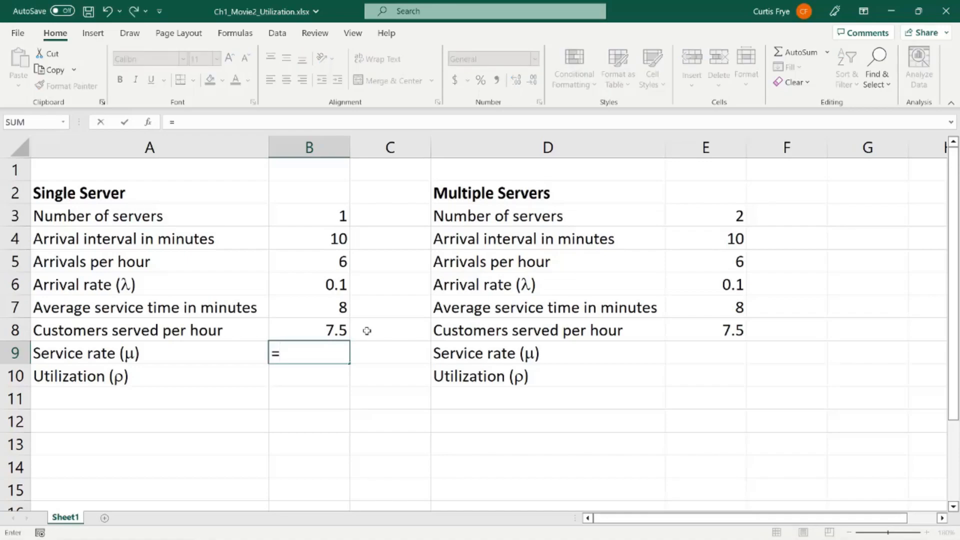
{"action": "type", "text": "1/b7"}
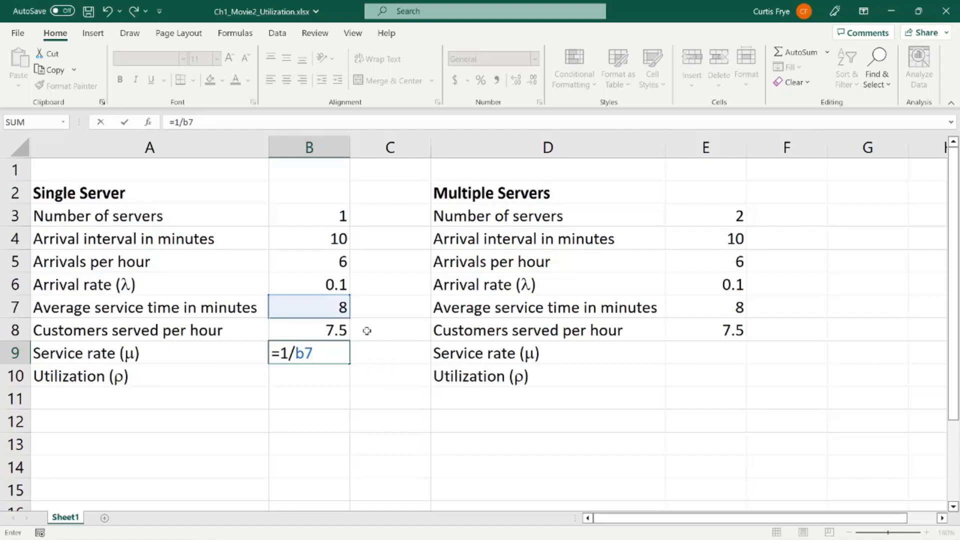
{"action": "key", "text": "Return"}
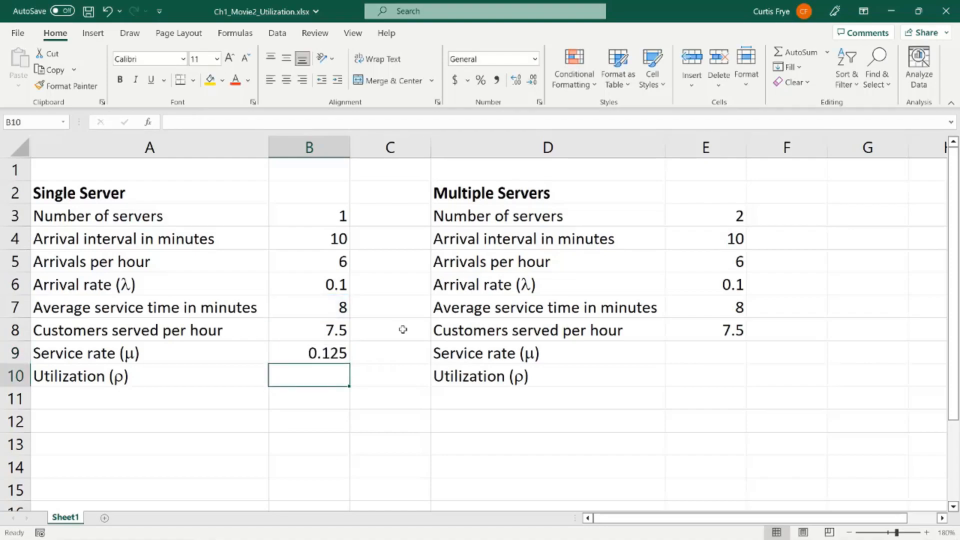
{"action": "left_click", "coordinate": [703, 353]}
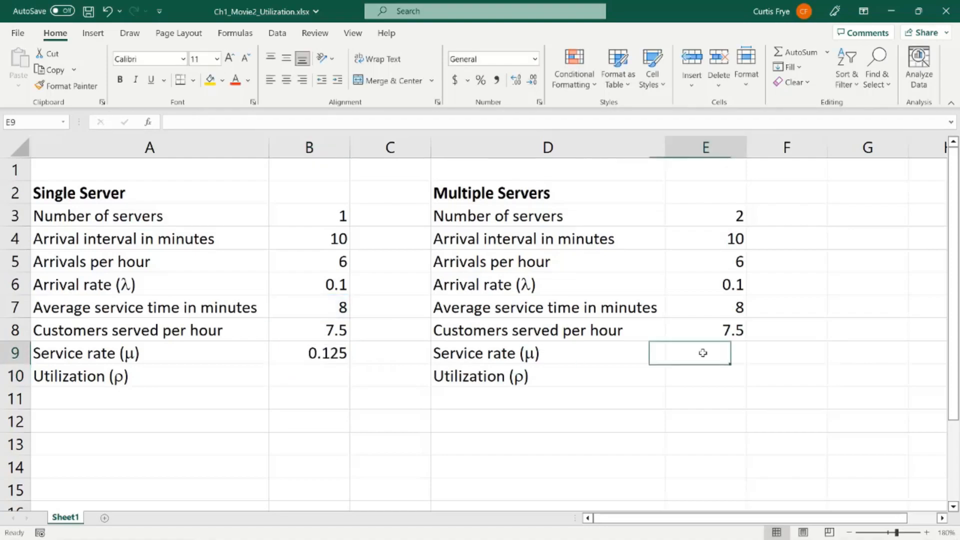
{"action": "type", "text": "="}
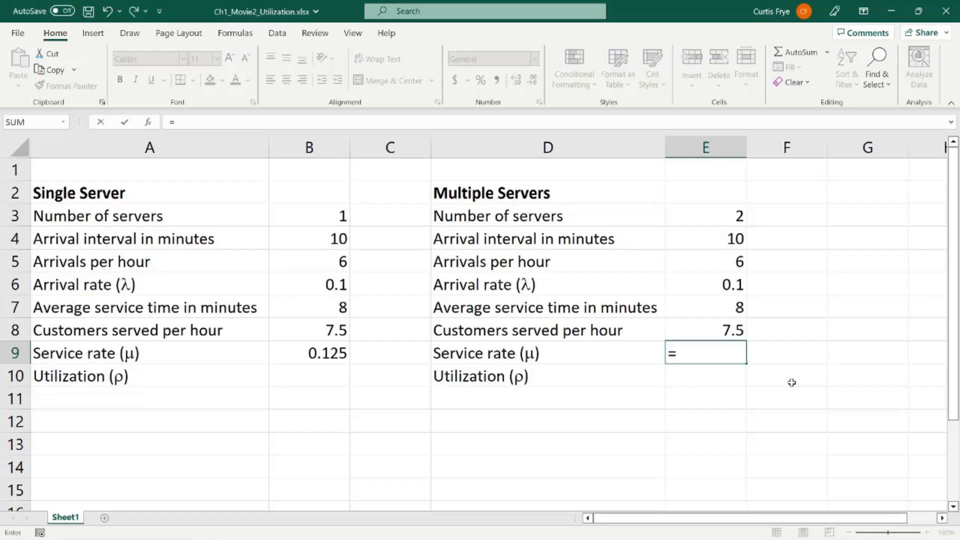
{"action": "type", "text": "1/e7"}
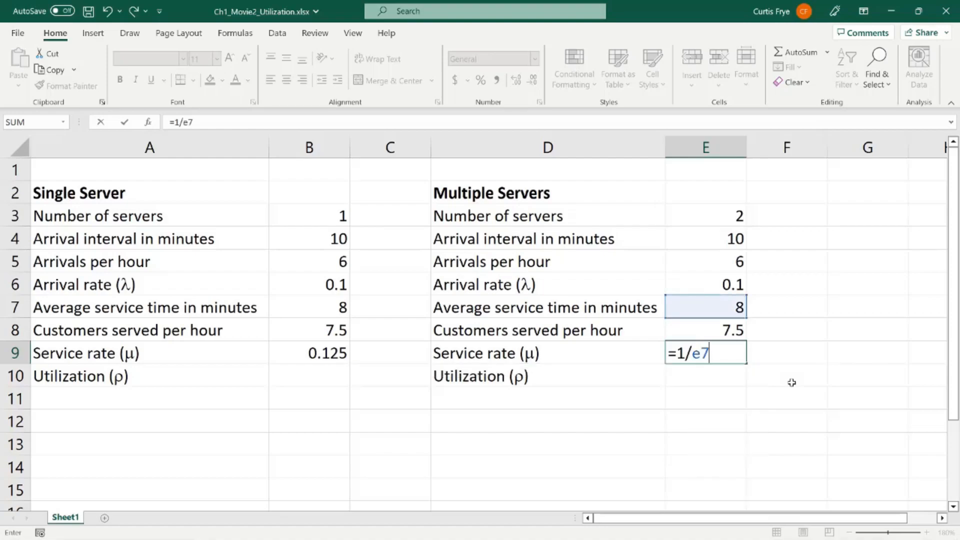
{"action": "key", "text": "Return"}
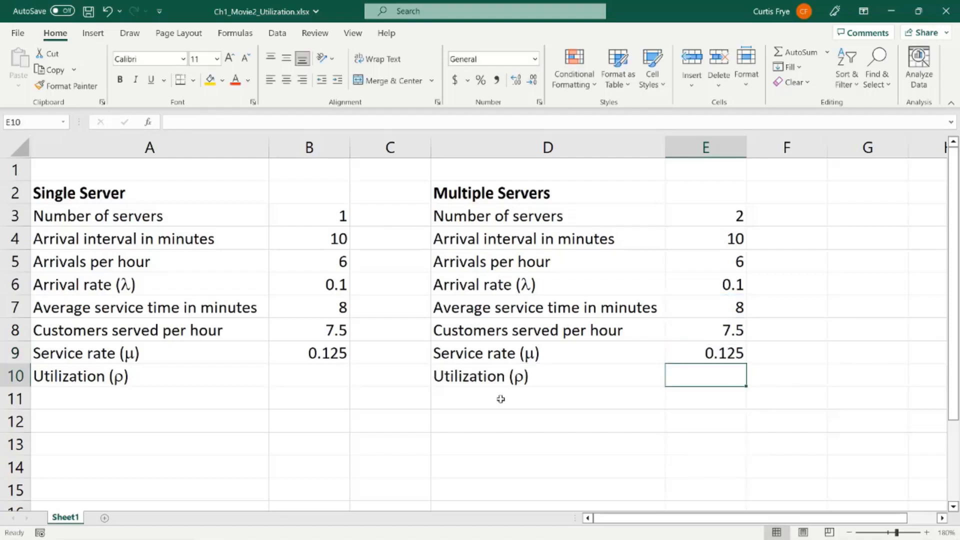
Step: Calculate the single-server utilization (ρ) in B10 as arrival rate divided by service rate with =B6/B9
{"action": "left_click", "coordinate": [327, 376]}
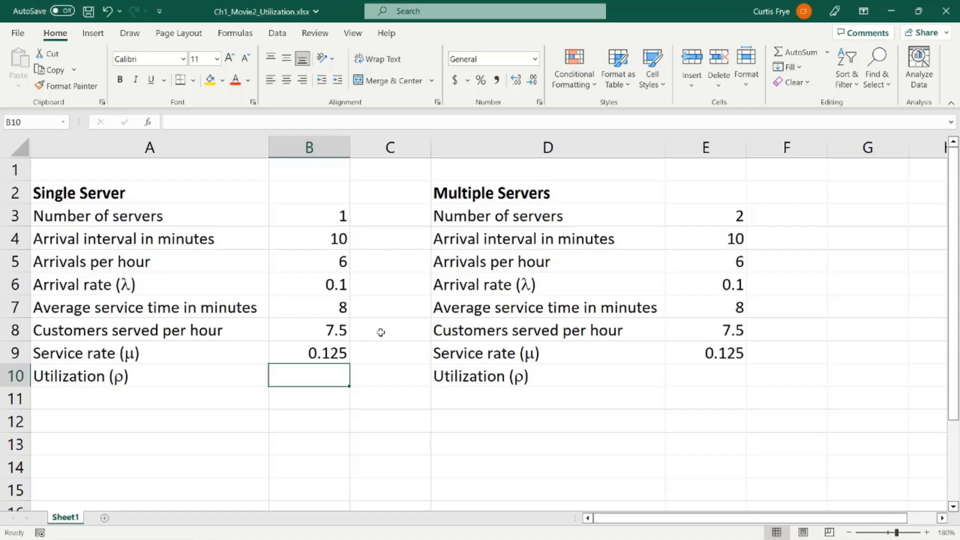
{"action": "type", "text": "="}
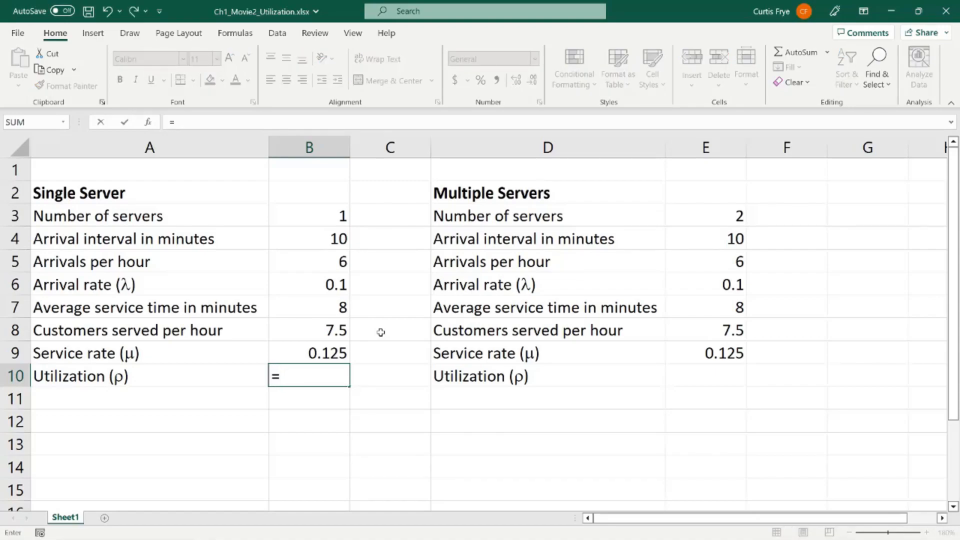
{"action": "type", "text": "b6"}
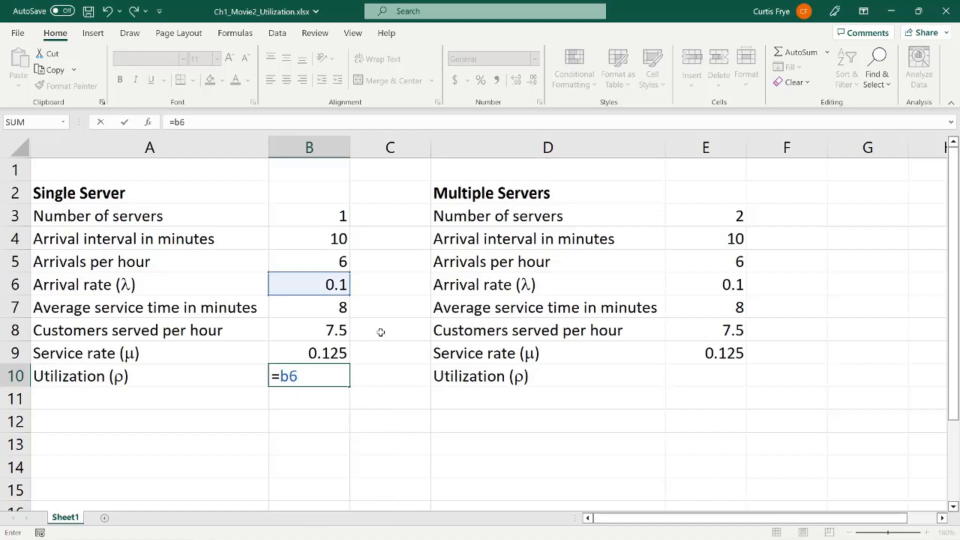
{"action": "type", "text": "/b9"}
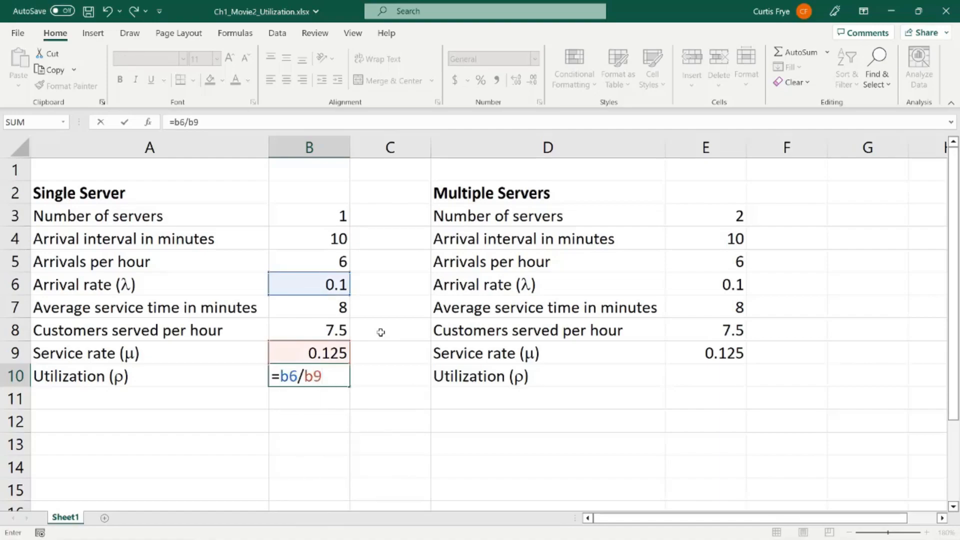
{"action": "key", "text": "Return"}
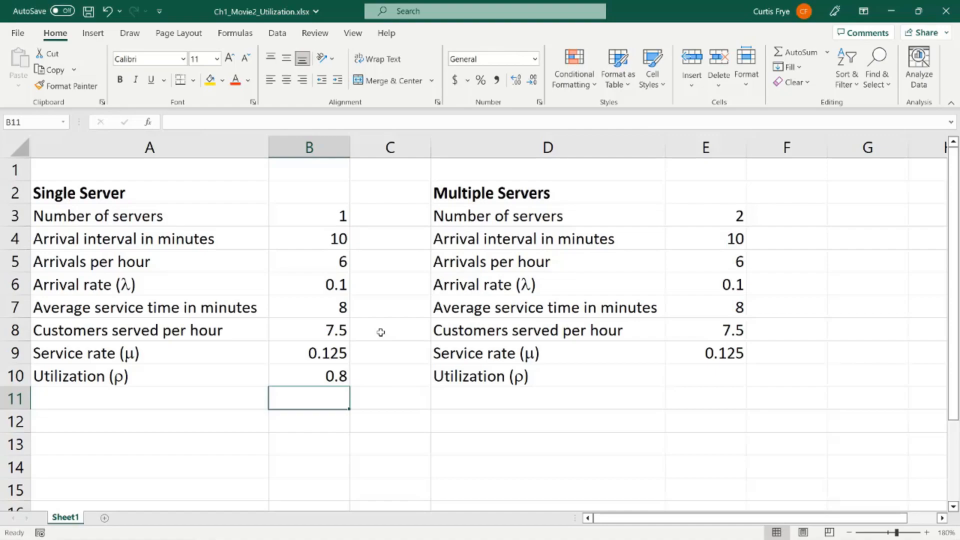
Step: Calculate the multiple-server utilization (ρ) in E10 as arrival rate divided by servers times service rate with =E6/(E3*E9)
{"action": "left_click", "coordinate": [689, 383]}
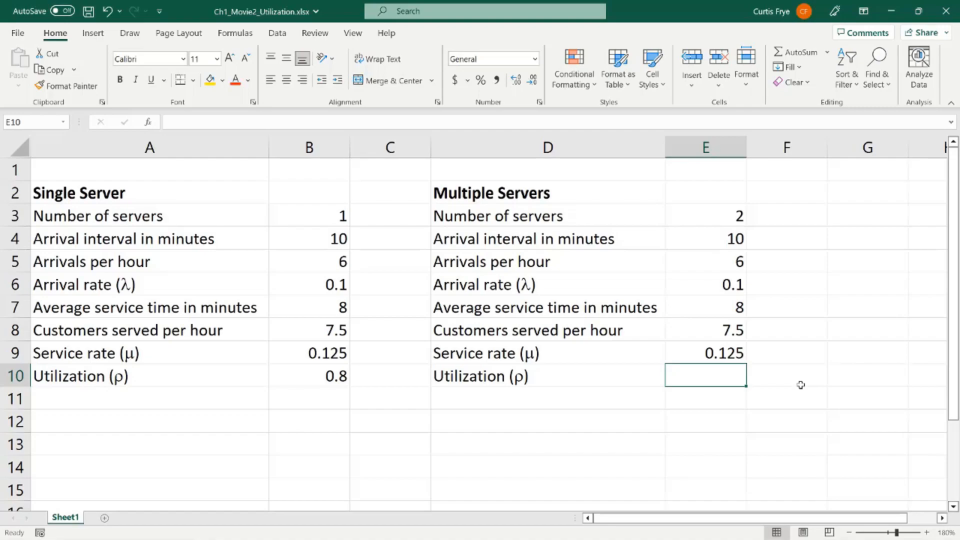
{"action": "type", "text": "="}
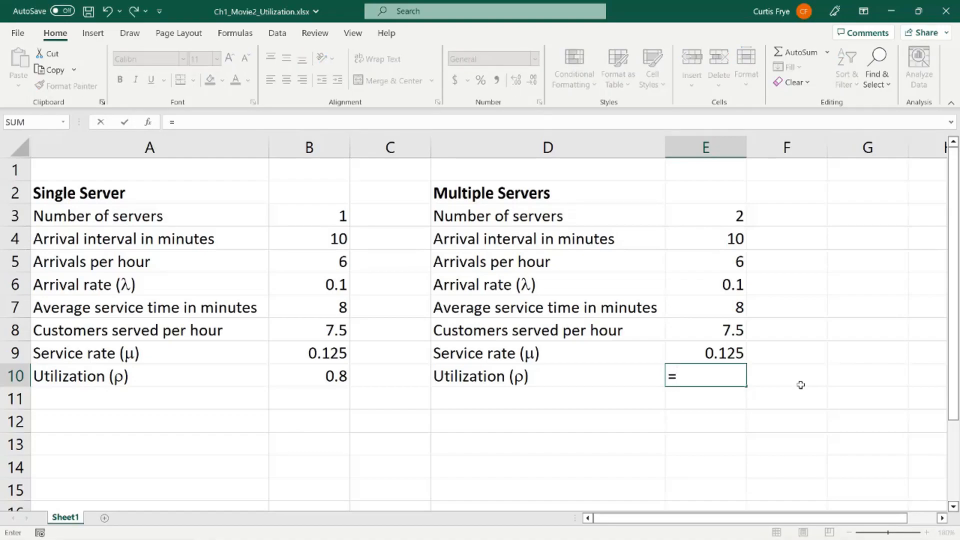
{"action": "type", "text": "e6/"}
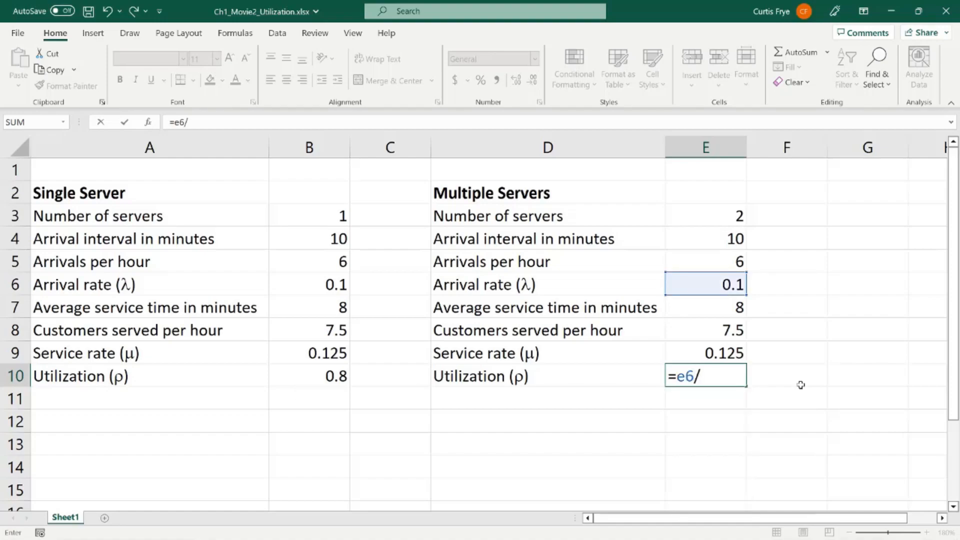
{"action": "type", "text": "(e3"}
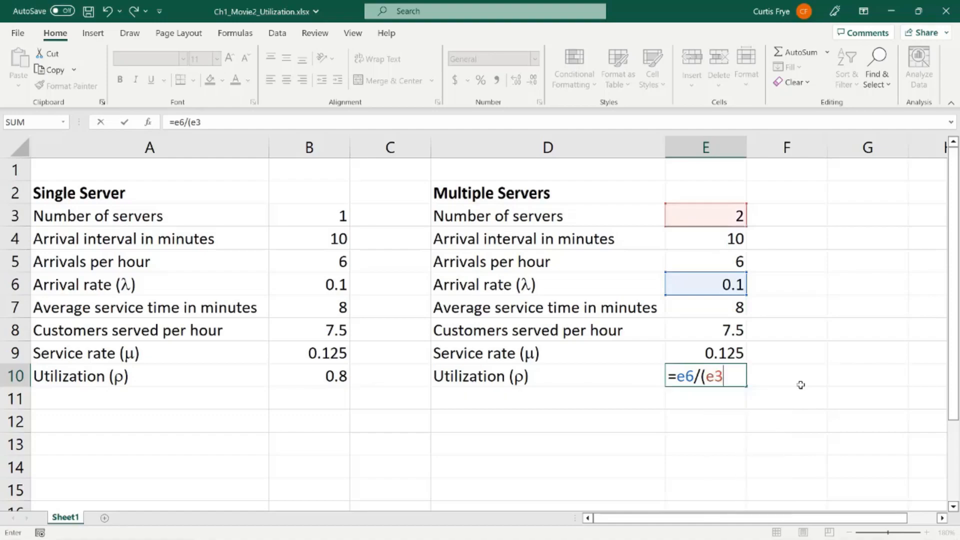
{"action": "type", "text": "*e9)"}
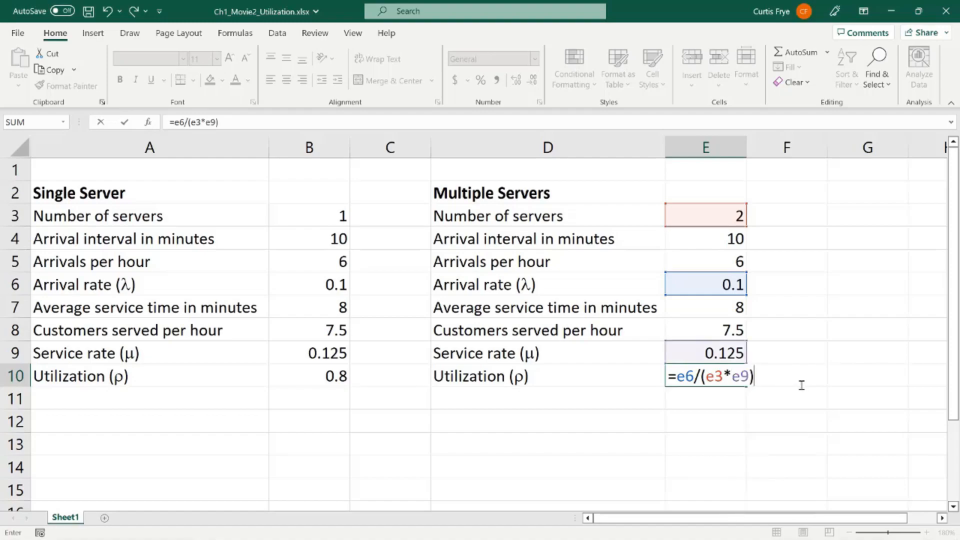
{"action": "key", "text": "Return"}
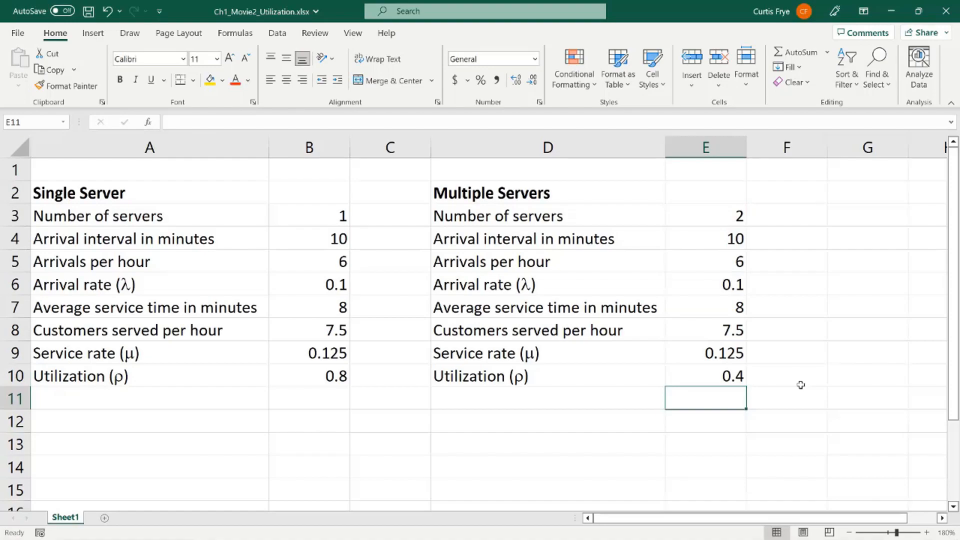
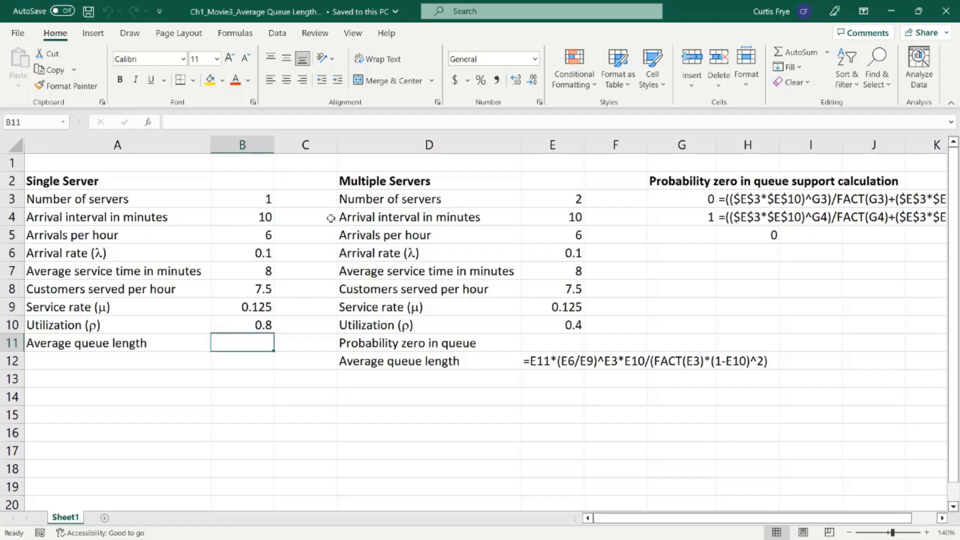
Step: Calculate the single-server average queue length in B11 from its utilization with =B10^2/(1-B10)
{"action": "type", "text": "="}
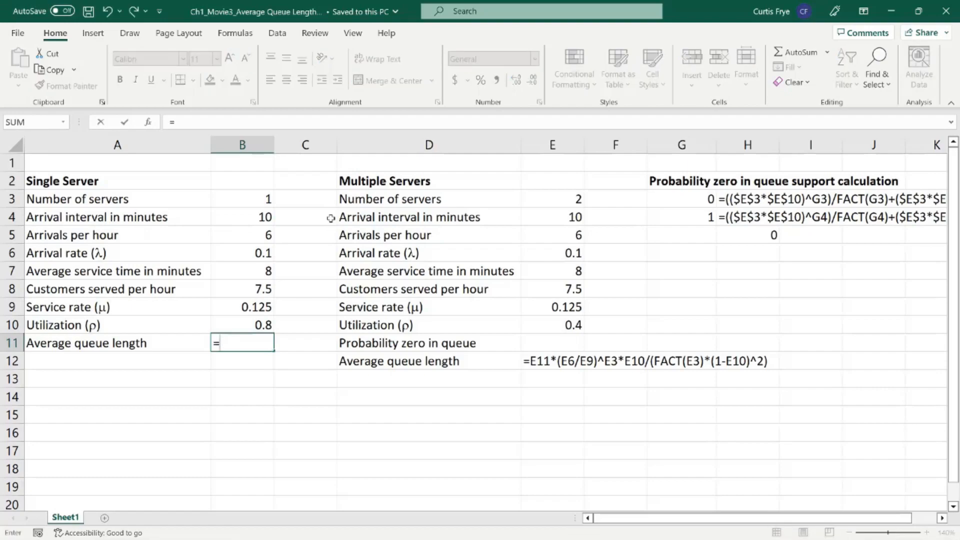
{"action": "type", "text": "b1"}
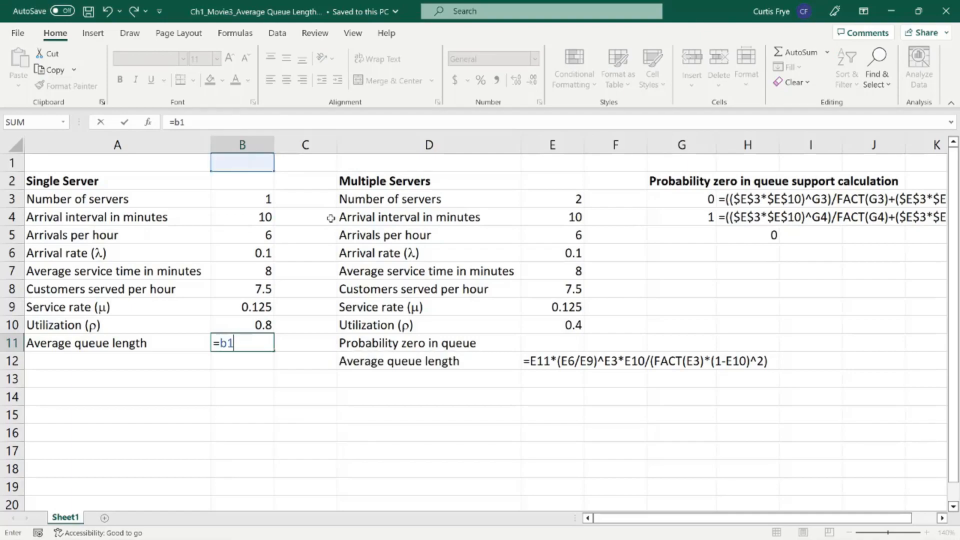
{"action": "type", "text": "0^2"}
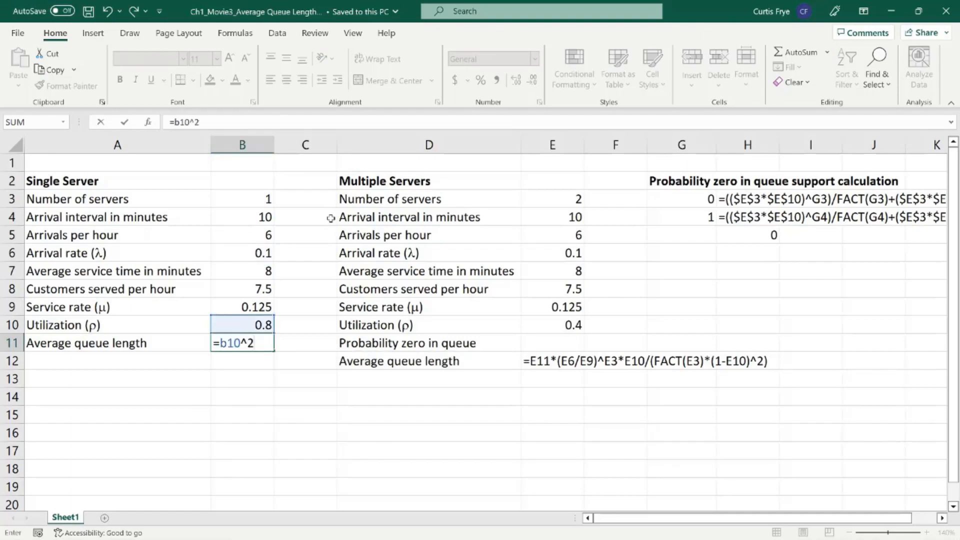
{"action": "type", "text": "/(1-b10)"}
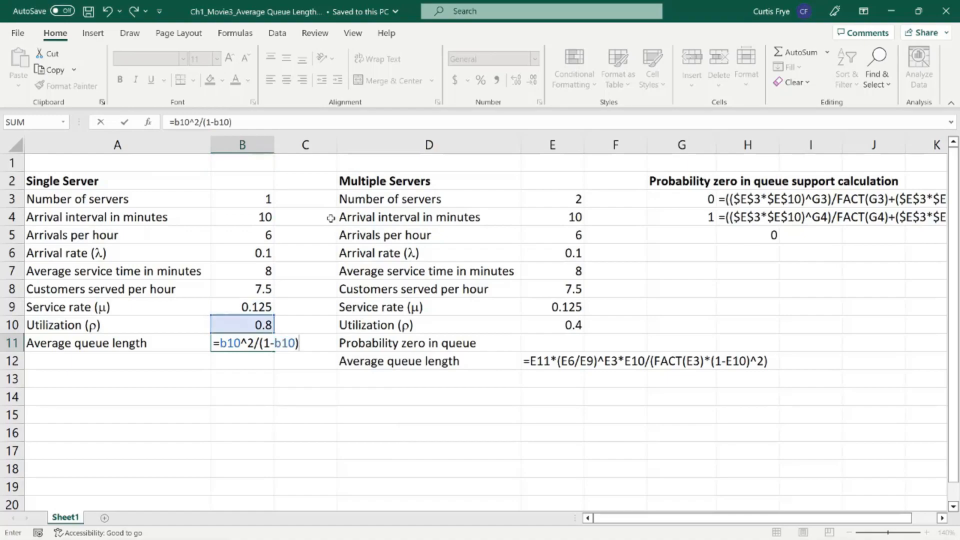
{"action": "key", "text": "Return"}
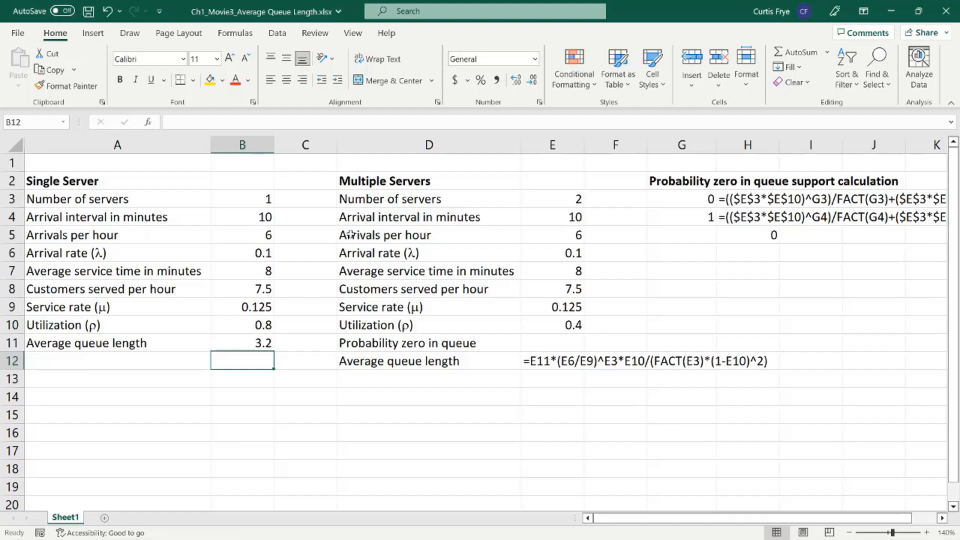
Step: Convert the text entries in H3 and H4 of the probability zero support calculation into live formulas by removing their leading apostrophes
{"action": "left_click", "coordinate": [942, 518]}
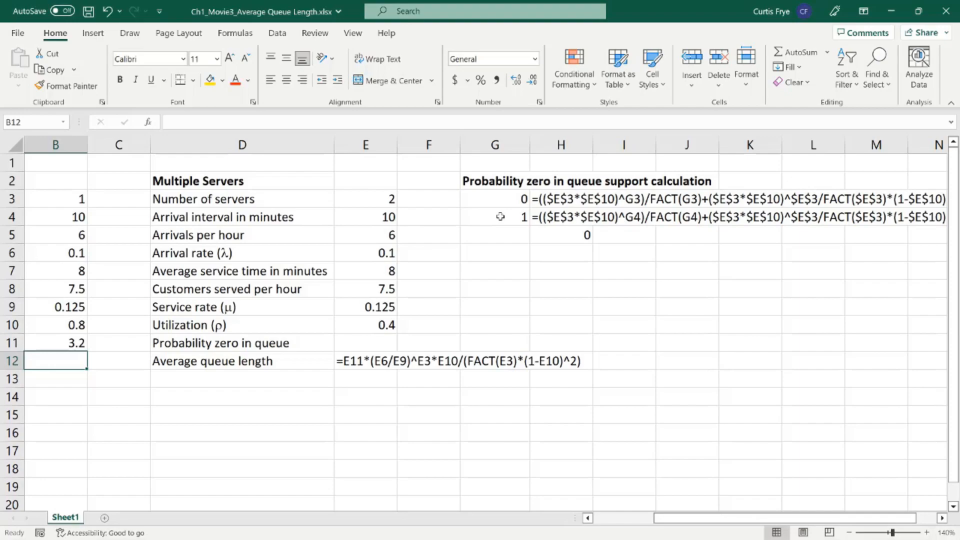
{"action": "double_click", "coordinate": [559, 196]}
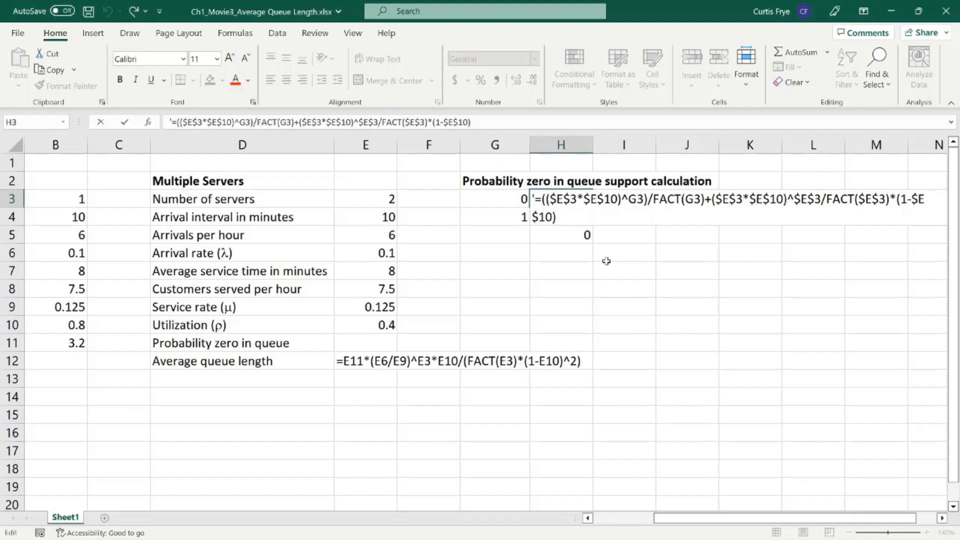
{"action": "key", "text": "Right"}
{"action": "key", "text": "BackSpace"}
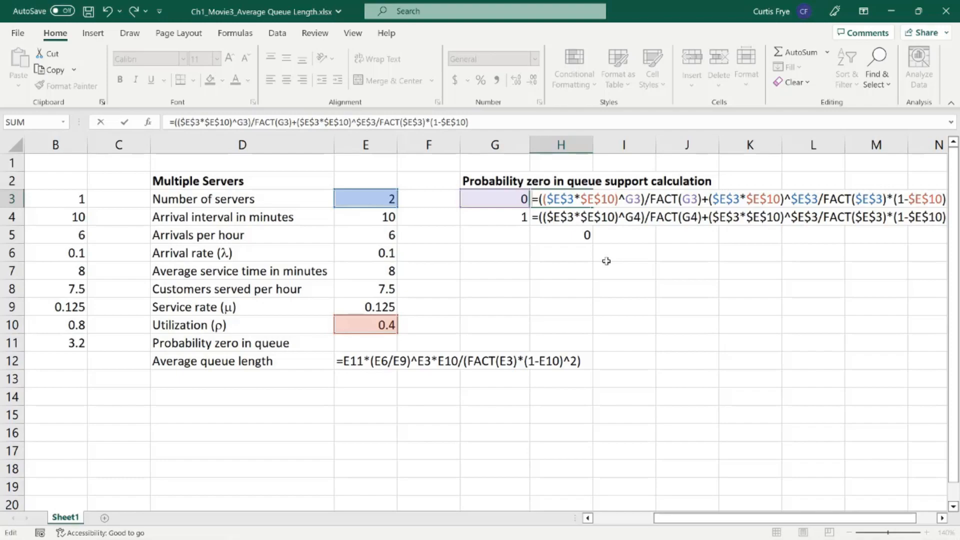
{"action": "key", "text": "Return"}
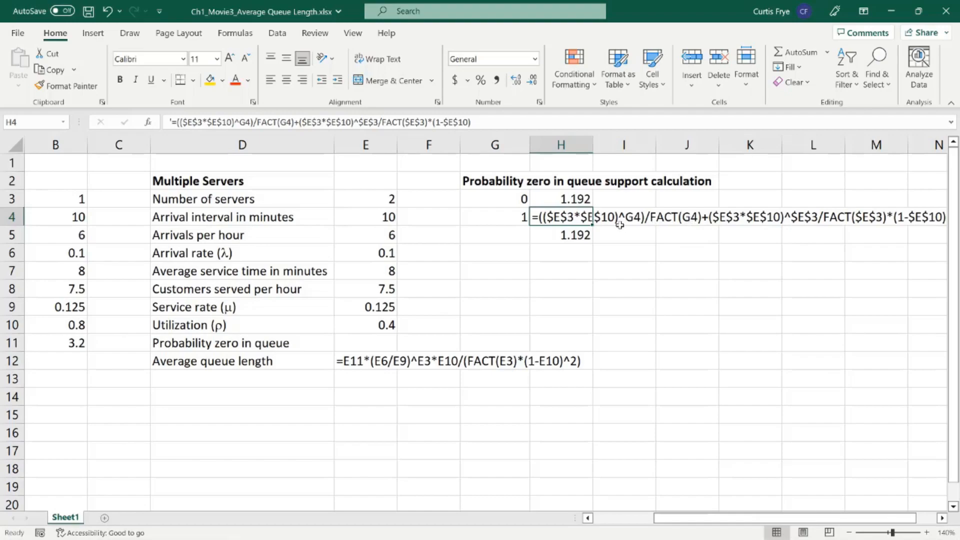
{"action": "left_click", "coordinate": [580, 199]}
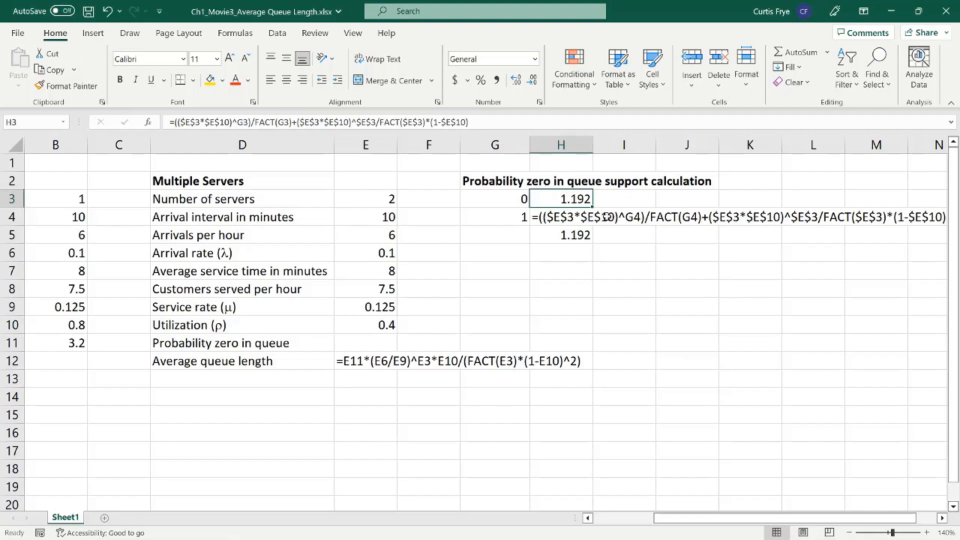
{"action": "double_click", "coordinate": [544, 218]}
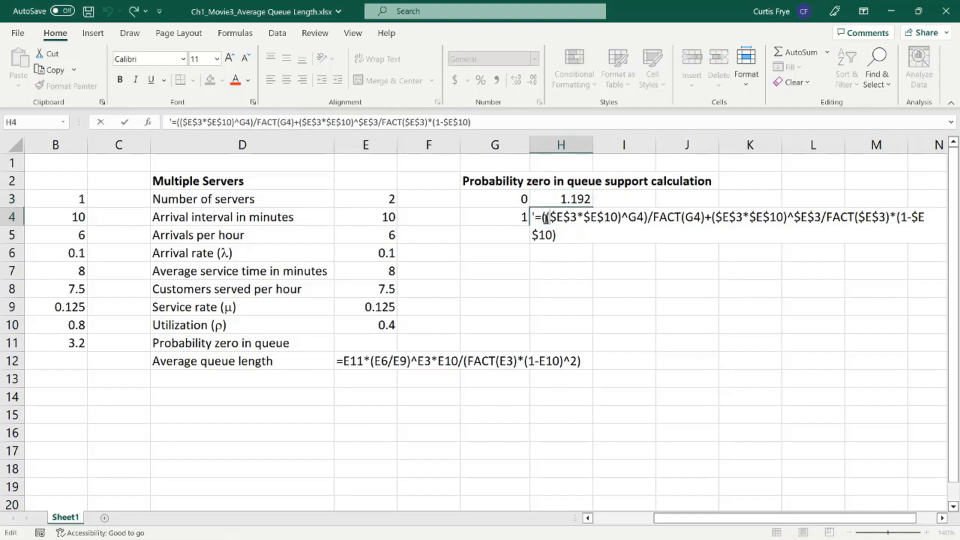
{"action": "key", "text": "Delete"}
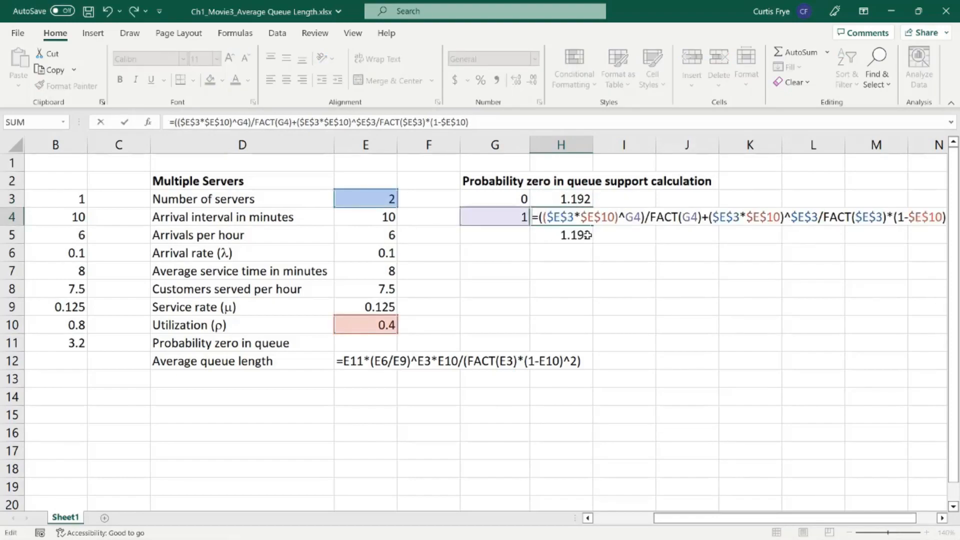
{"action": "key", "text": "Return"}
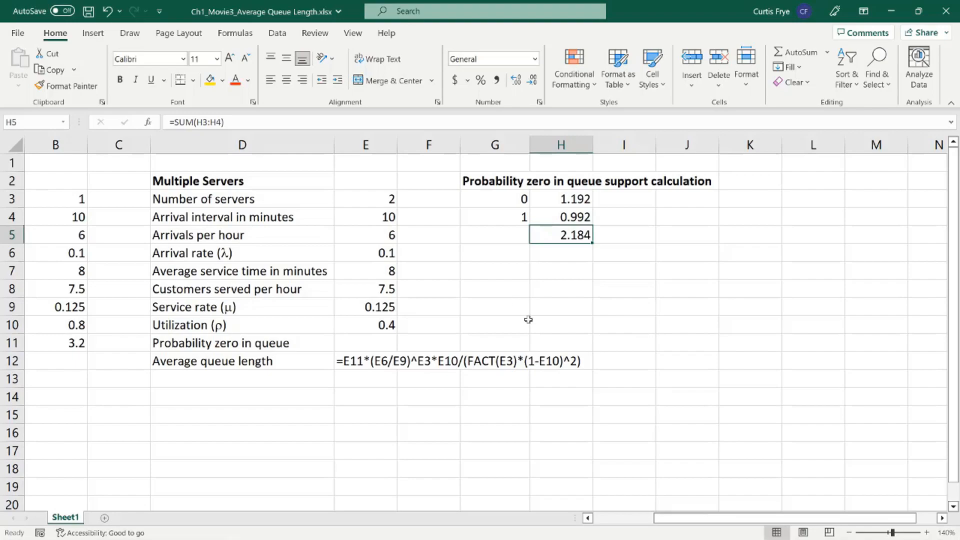
Step: Calculate the multiple-server probability of zero in queue in E11 with =1/H5
{"action": "left_click", "coordinate": [389, 342]}
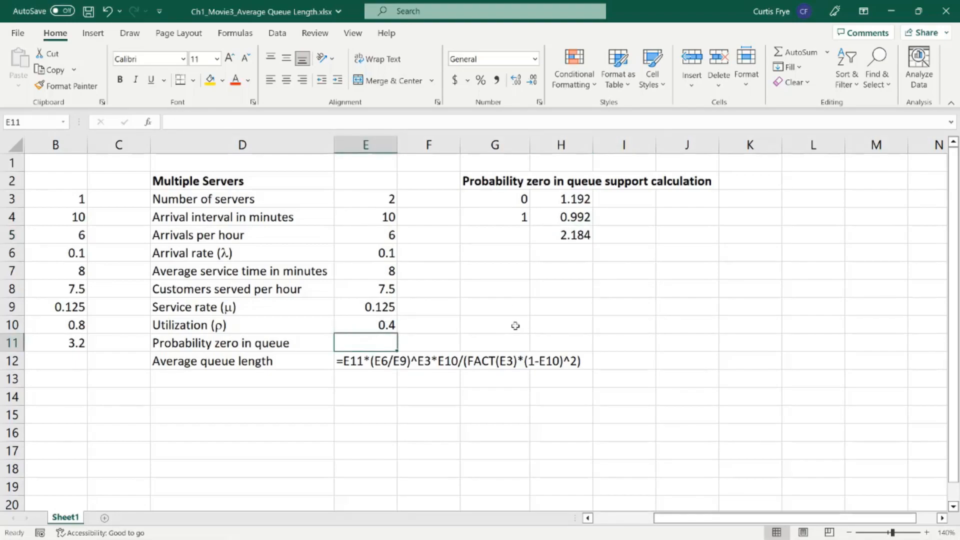
{"action": "type", "text": "=1"}
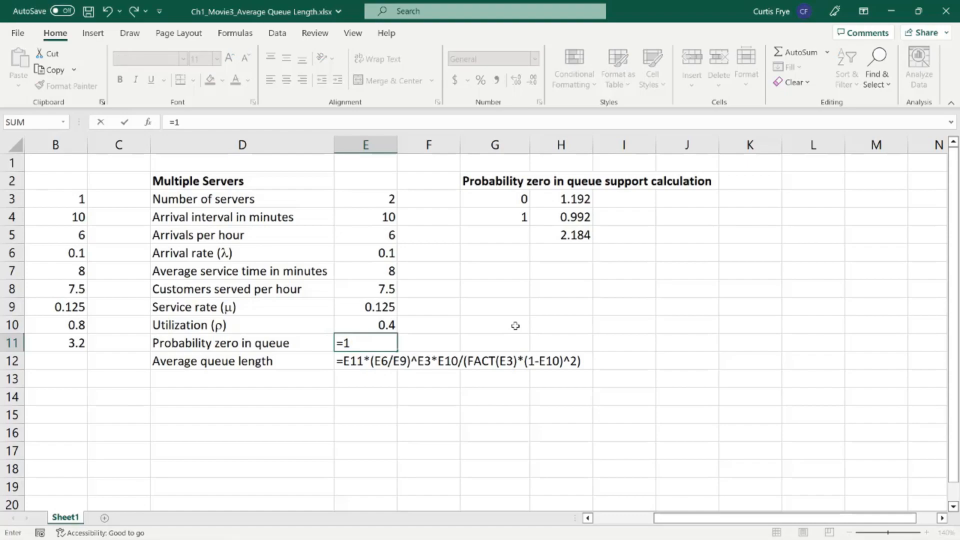
{"action": "type", "text": "/h5"}
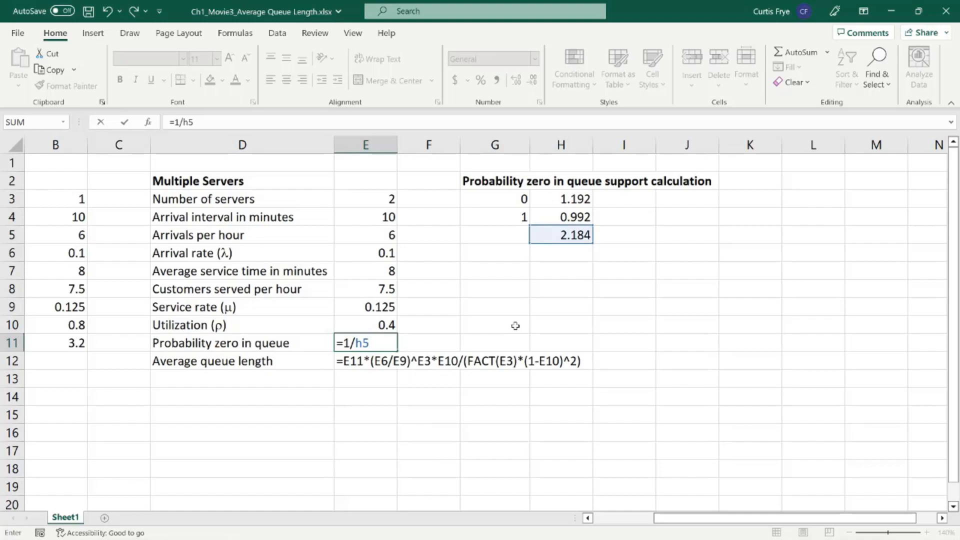
{"action": "key", "text": "Return"}
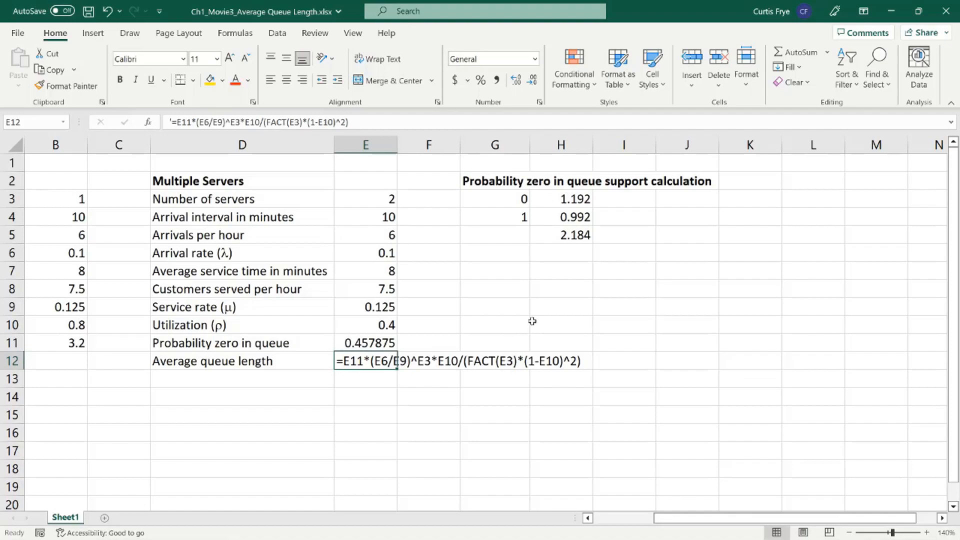
Step: Activate the multiple-server average queue length formula in E12, =E11*(E6/E9)^E3*E10/(FACT(E3)*(1-E10)^2), by removing its leading apostrophe
{"action": "left_click", "coordinate": [339, 362]}
{"action": "key", "text": "BackSpace"}
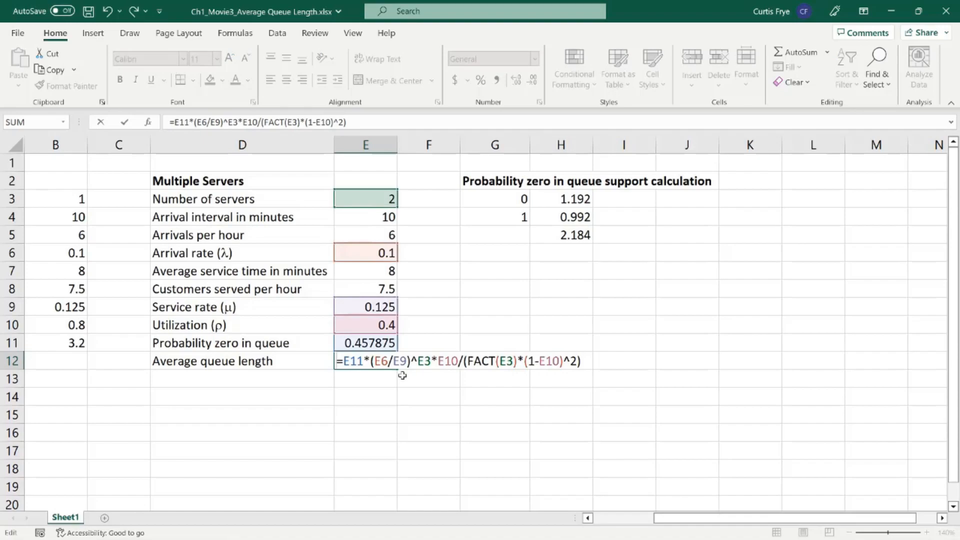
{"action": "key", "text": "Return"}
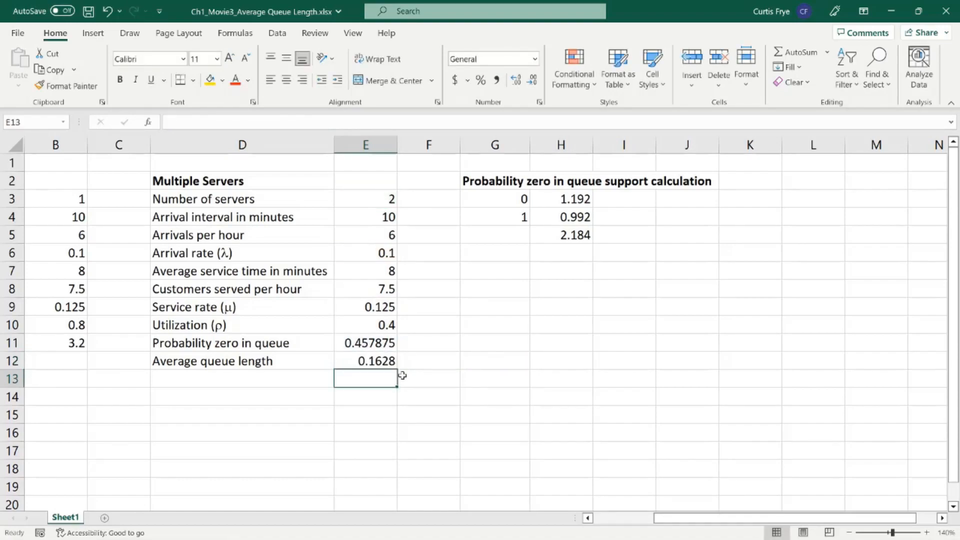